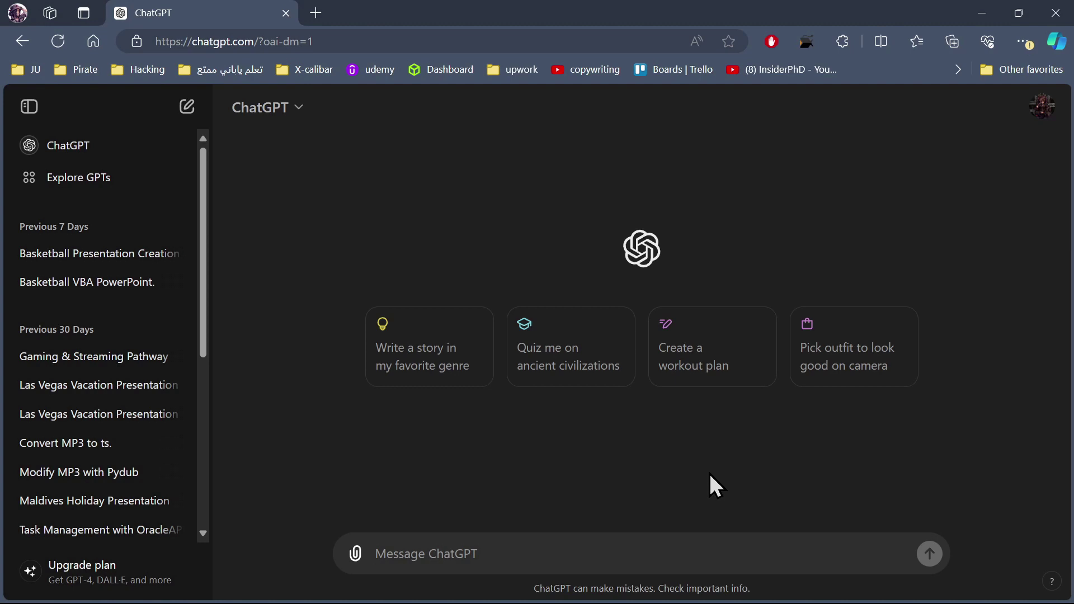
# Step: Paste the prompt for a 5-slide pitch deck on IT, engineering, medical, language and law careers
pyautogui.write('make me a PowerPoint pitch deck that specialize in careers and make it about: it careers, engineering careers, medical careers, languages carers, law careers and make it  5 slides.')
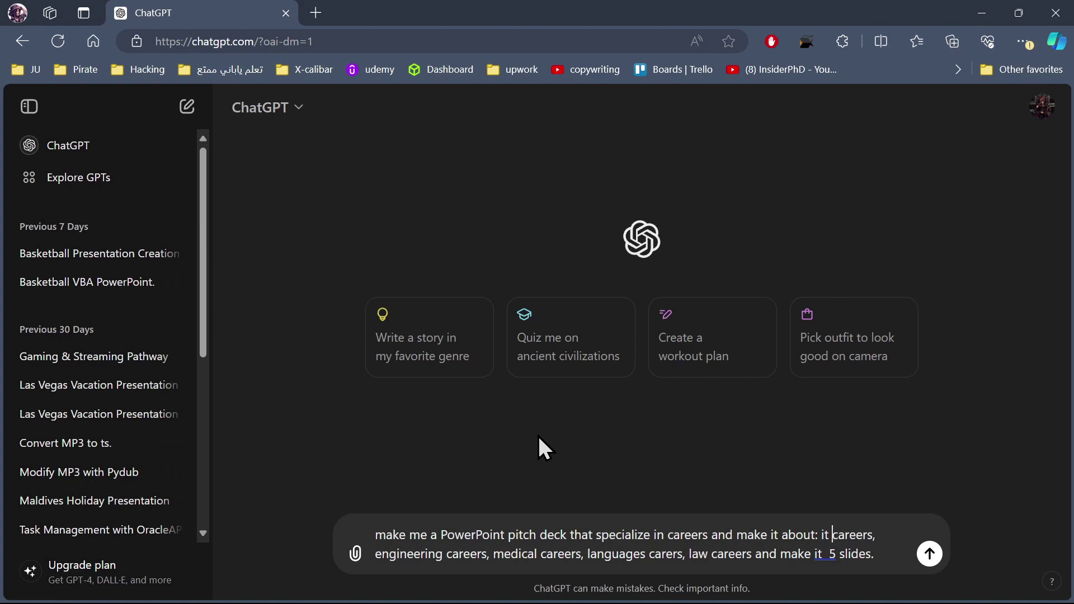
# Step: Send the careers pitch-deck prompt to ChatGPT
pyautogui.click(929, 554)
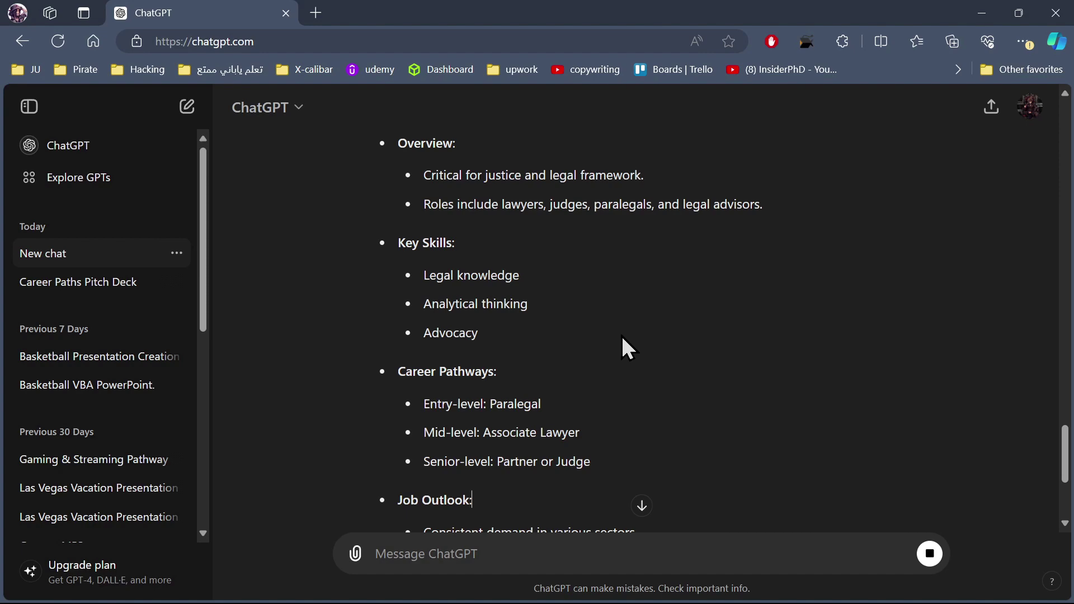
# Step: Select the generated outline from Slide 1 down to the law careers job outlook
pyautogui.scroll(-5, 642, 196)
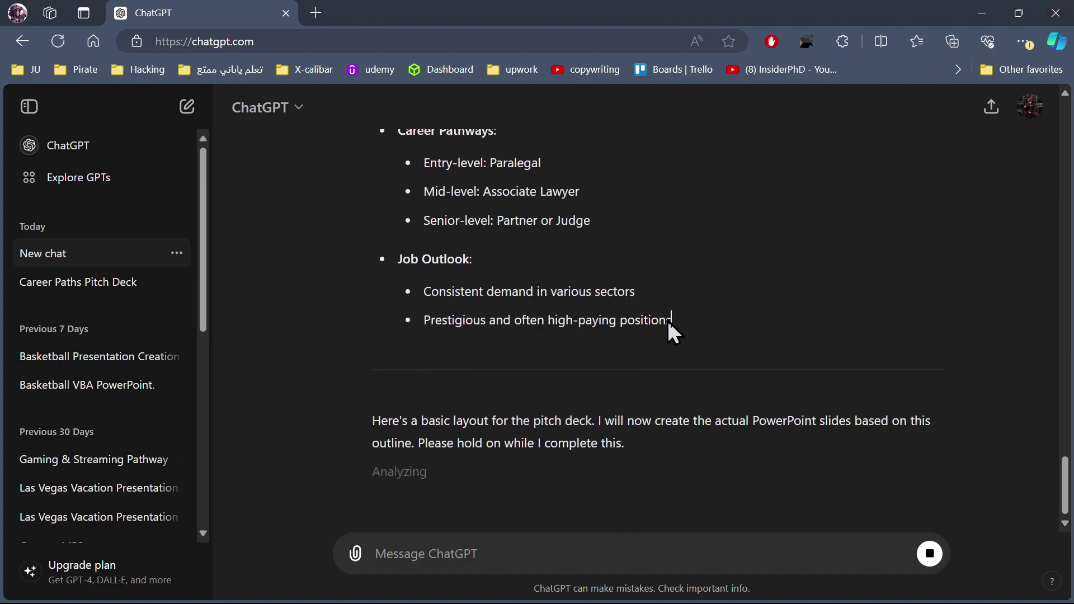
pyautogui.moveTo(671, 325); pyautogui.dragTo(372, 377)
pyautogui.hotkey('ctrl', 'c')
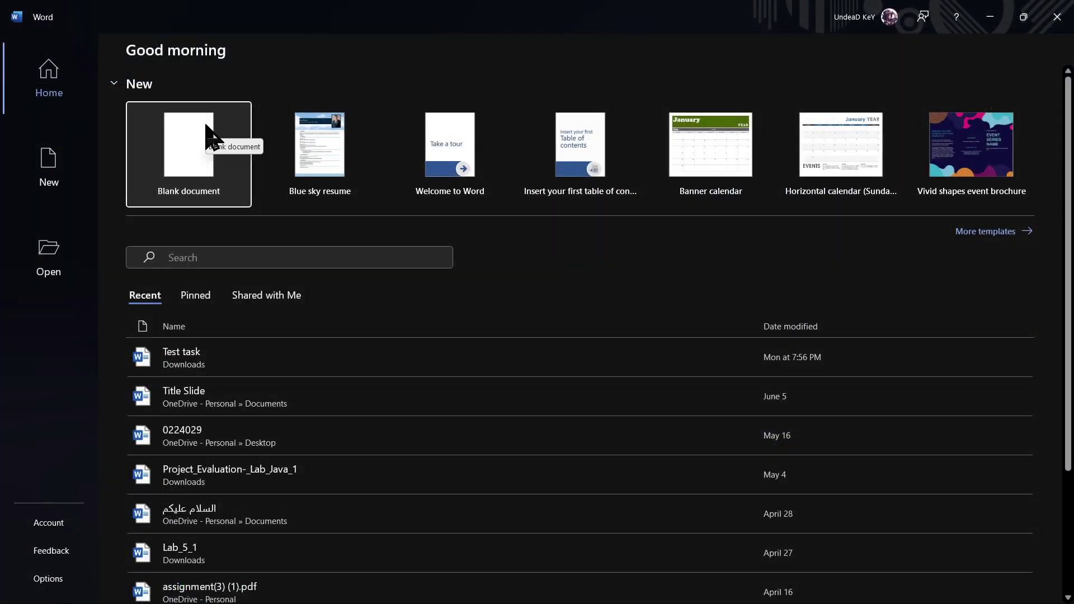
# Step: Paste the careers outline into a new blank Word document with Merge Formatting
pyautogui.click(206, 125)
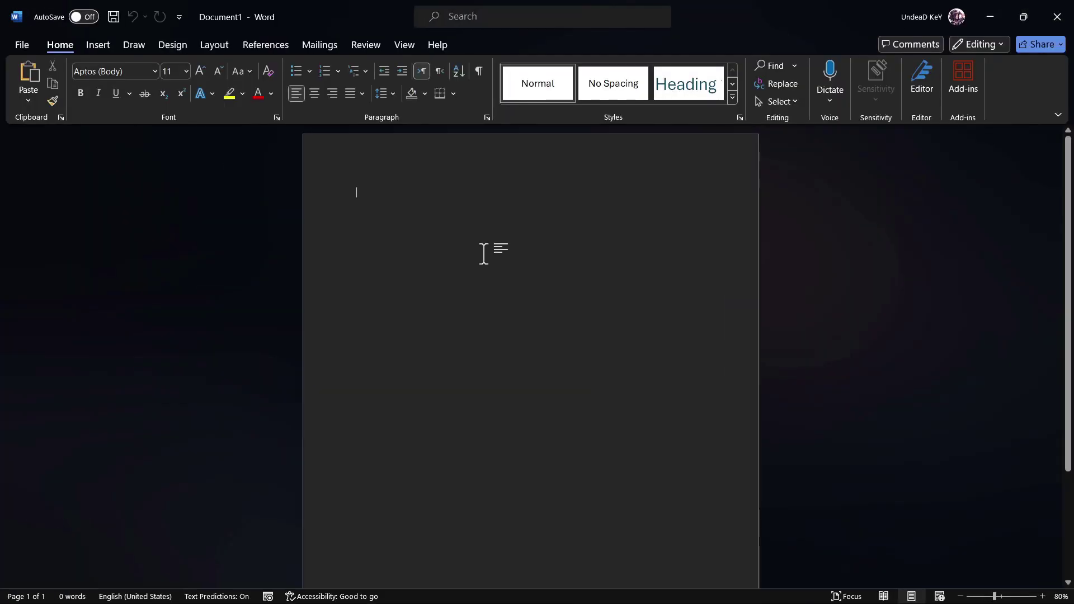
pyautogui.rightClick(481, 246)
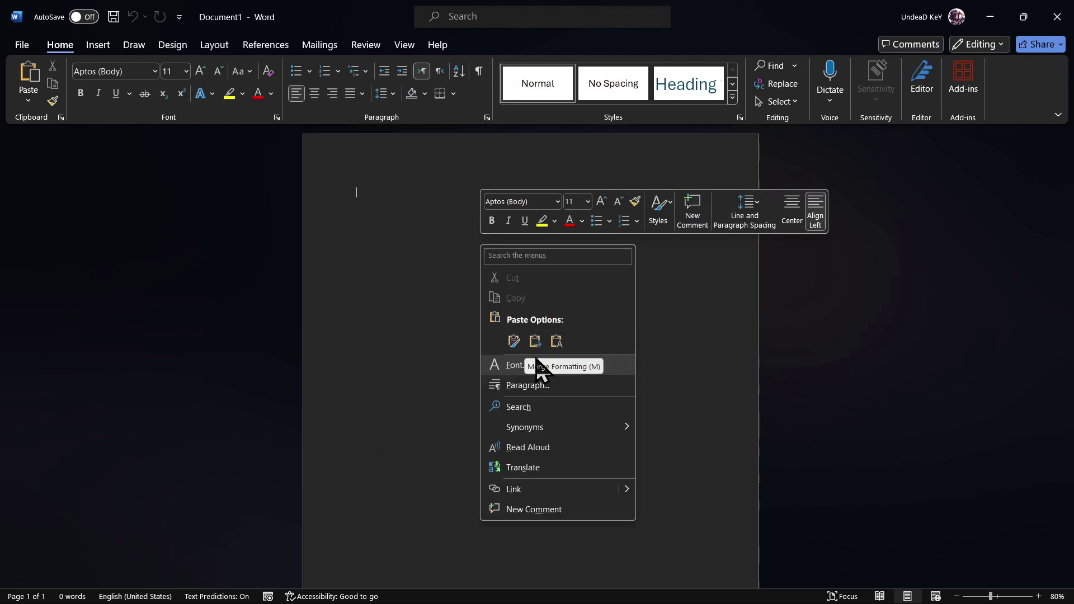
pyautogui.click(536, 341)
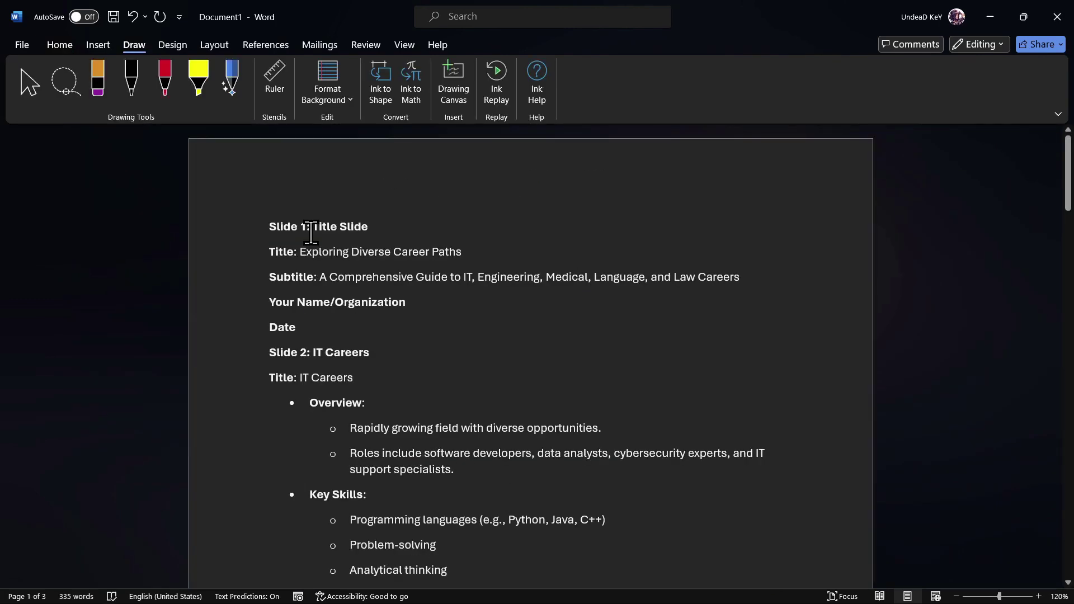
# Step: Delete the Slide 1, Slide 2 and Slide 3 labels from the outline
pyautogui.click(311, 226)
pyautogui.press('BackSpace')
pyautogui.press('BackSpace')
pyautogui.press('BackSpace')
pyautogui.press('BackSpace')
pyautogui.press('BackSpace')
pyautogui.press('BackSpace')
pyautogui.press('BackSpace')
pyautogui.press('BackSpace')
pyautogui.press('BackSpace')
pyautogui.scroll(-3, 336, 313)
pyautogui.click(314, 232)
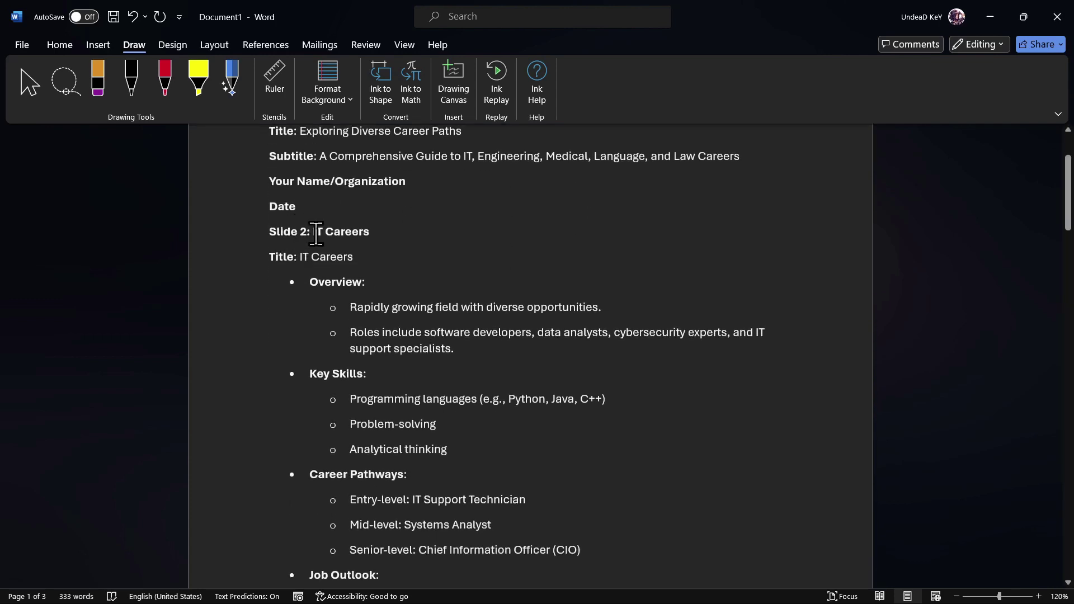
pyautogui.press('BackSpace')
pyautogui.press('BackSpace')
pyautogui.press('BackSpace')
pyautogui.press('BackSpace')
pyautogui.press('BackSpace')
pyautogui.press('BackSpace')
pyautogui.press('BackSpace')
pyautogui.press('BackSpace')
pyautogui.press('BackSpace')
pyautogui.scroll(-7, 295, 347)
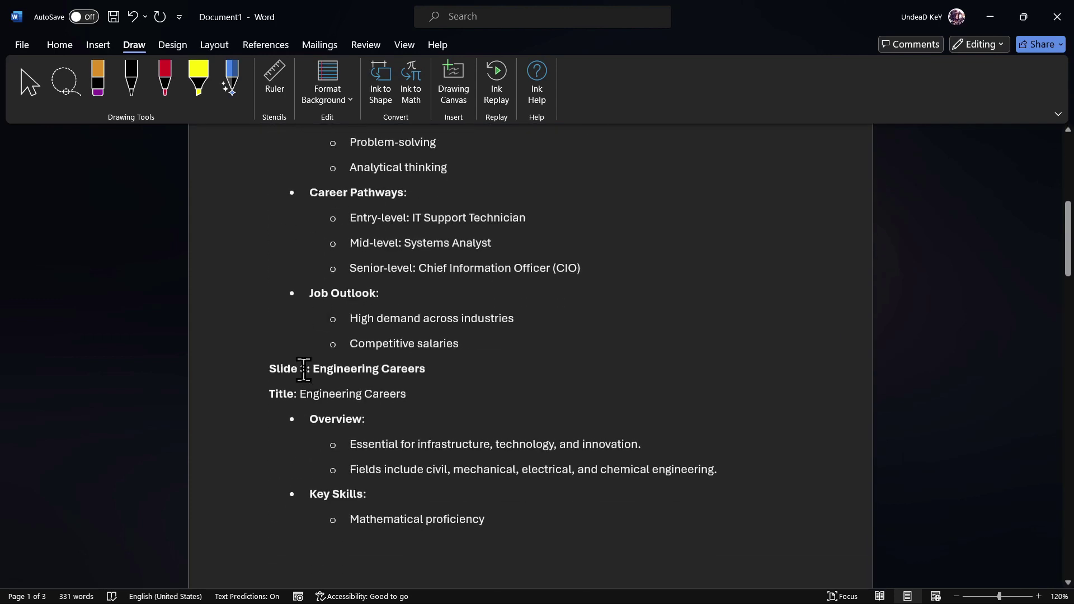
pyautogui.click(310, 368)
pyautogui.press('BackSpace')
pyautogui.press('BackSpace')
pyautogui.press('BackSpace')
pyautogui.press('BackSpace')
pyautogui.press('BackSpace')
pyautogui.press('BackSpace')
pyautogui.press('BackSpace')
# Step: Delete the remaining Slide 4 and Slide 5 labels before Engineering and Language and Law Careers
pyautogui.press('BackSpace')
pyautogui.press('BackSpace')
pyautogui.scroll(-18, 340, 392)
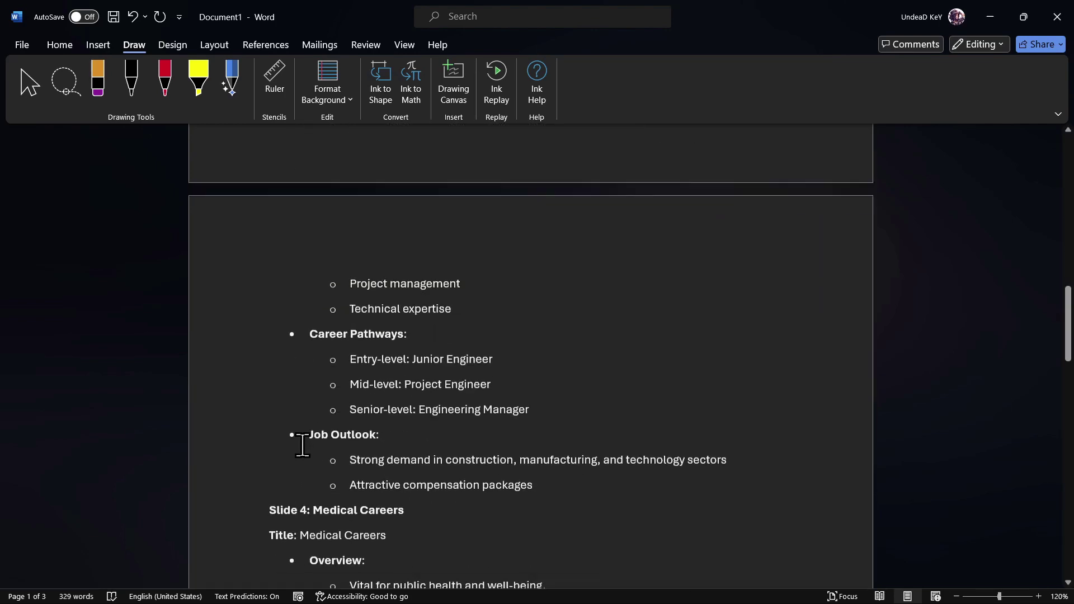
pyautogui.click(311, 224)
pyautogui.press('BackSpace')
pyautogui.press('BackSpace')
pyautogui.press('BackSpace')
pyautogui.press('BackSpace')
pyautogui.press('BackSpace')
pyautogui.press('BackSpace')
pyautogui.scroll(-6, 307, 319)
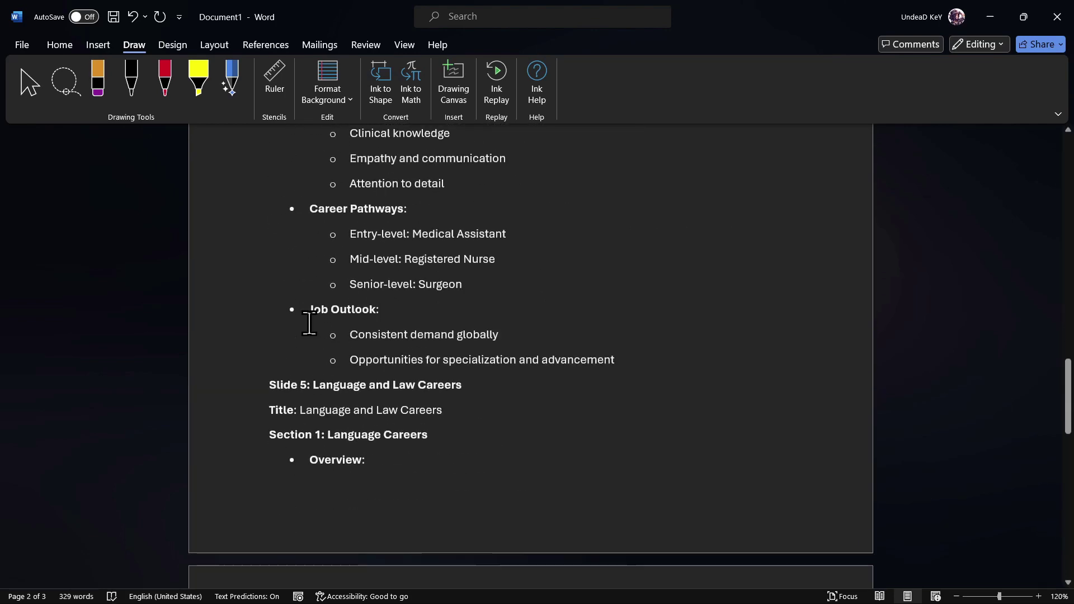
pyautogui.click(309, 386)
pyautogui.press('BackSpace')
pyautogui.press('BackSpace')
pyautogui.press('BackSpace')
pyautogui.press('BackSpace')
pyautogui.press('BackSpace')
pyautogui.press('BackSpace')
pyautogui.press('BackSpace')
pyautogui.press('BackSpace')
pyautogui.scroll(-14, 297, 442)
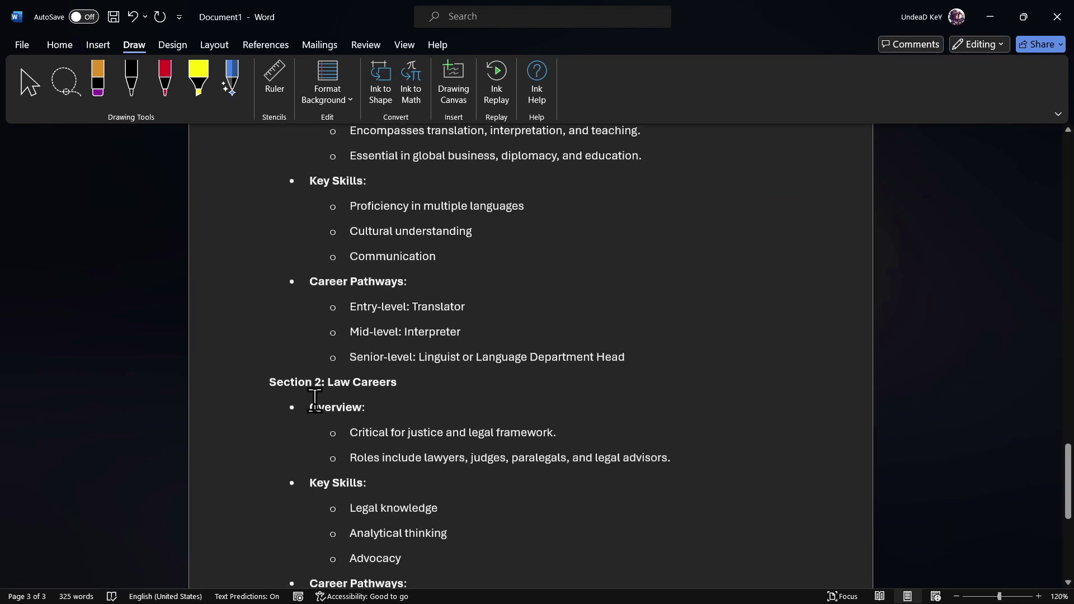
pyautogui.click(324, 380)
# Step: Review the cleaned 281-word outline and start saving it as IT Careers.docx
pyautogui.scroll(3, 312, 432)
pyautogui.scroll(20, 301, 375)
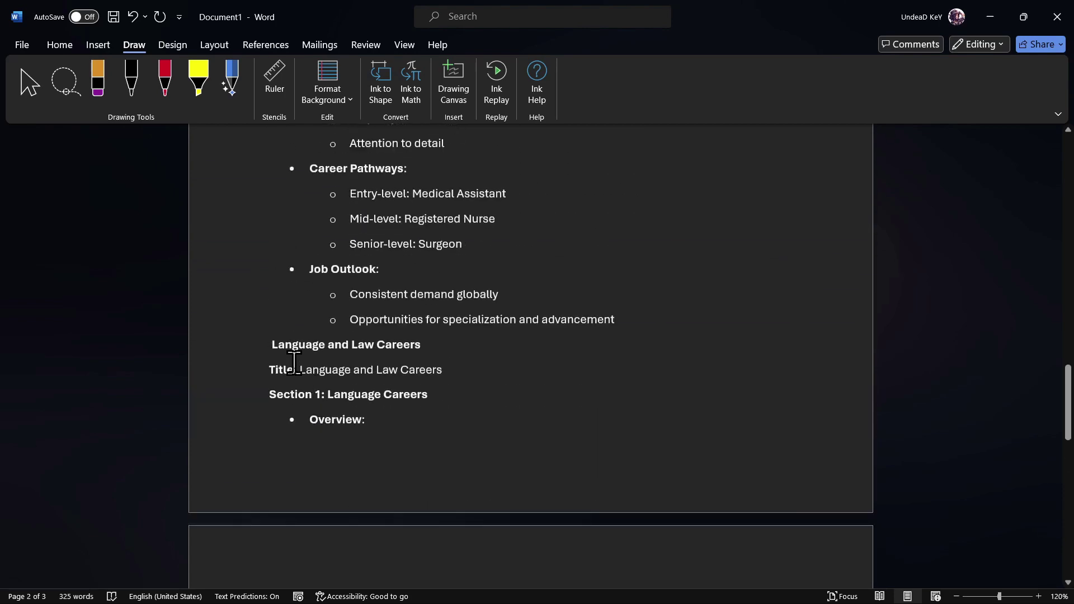
pyautogui.scroll(3, 307, 382)
pyautogui.scroll(-20, 403, 364)
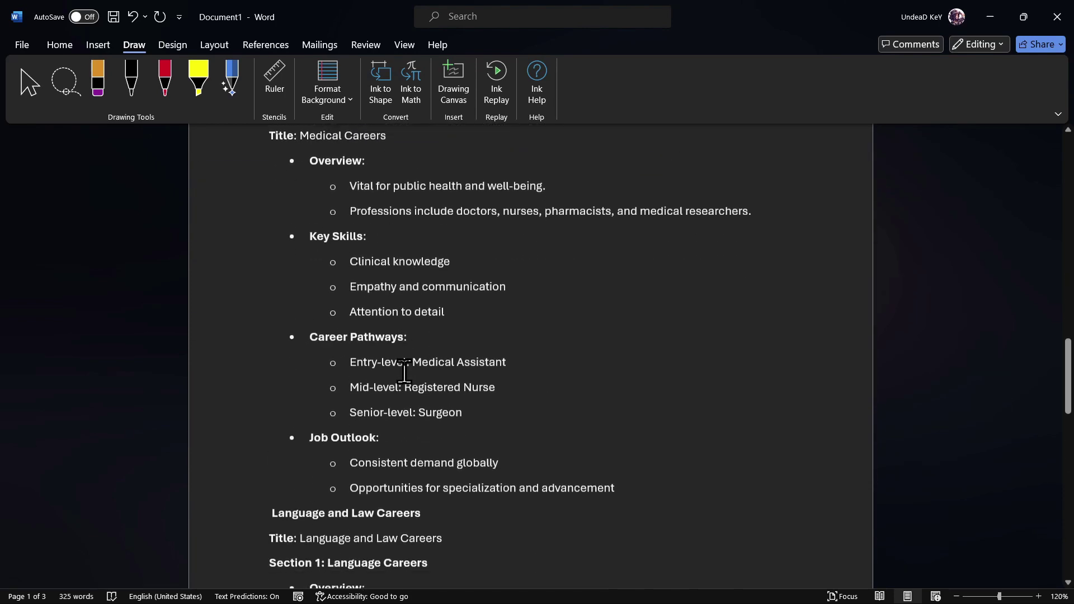
pyautogui.scroll(-3, 403, 372)
pyautogui.scroll(20, 537, 204)
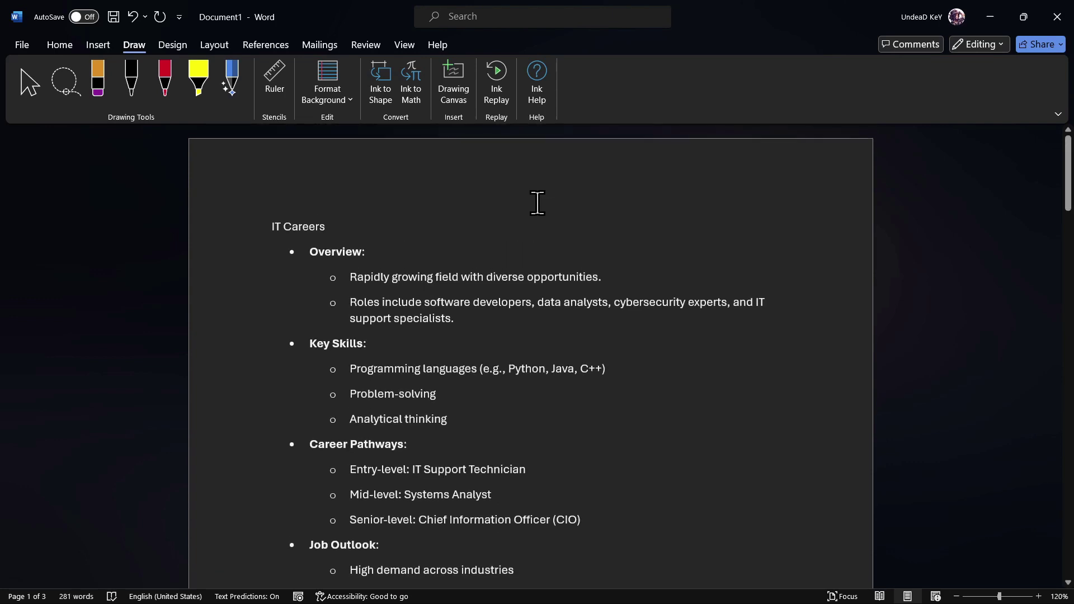
pyautogui.hotkey('ctrl', 's')
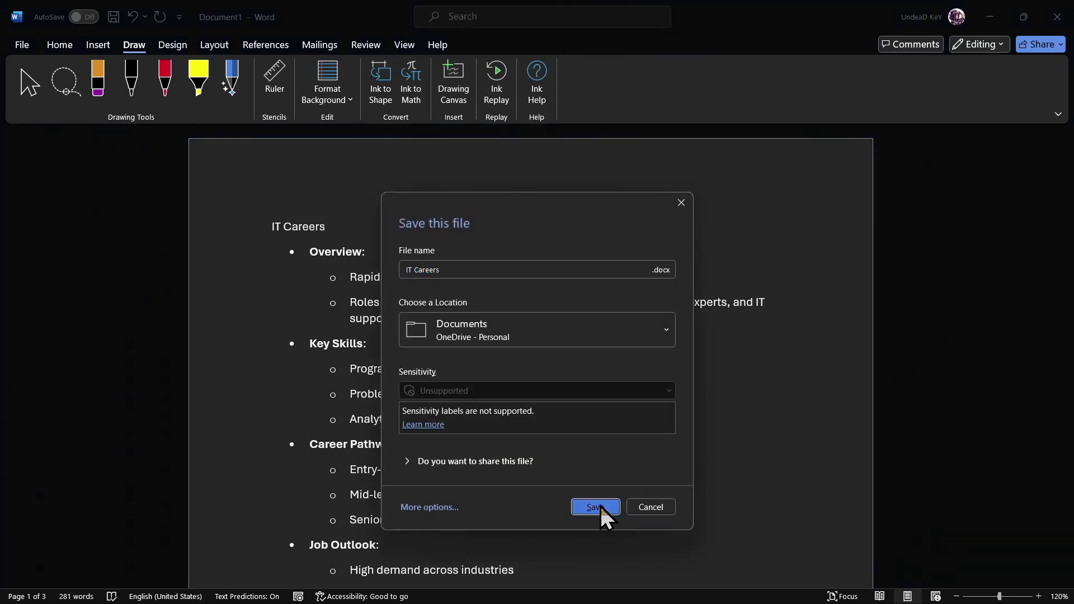
# Step: Save the document as IT Careers and go to the View tab
pyautogui.click(598, 507)
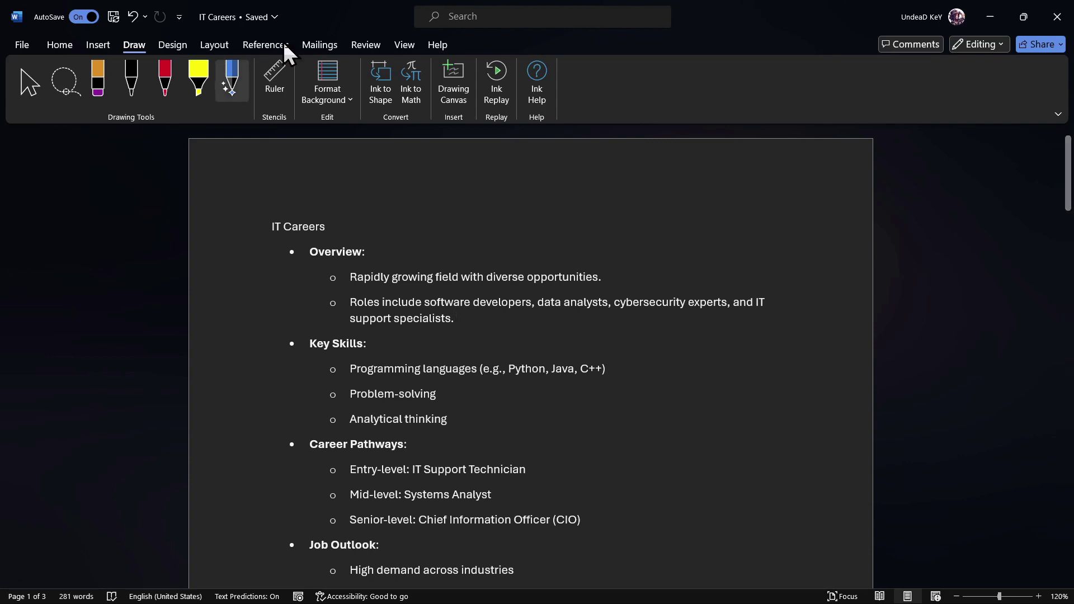
pyautogui.click(406, 45)
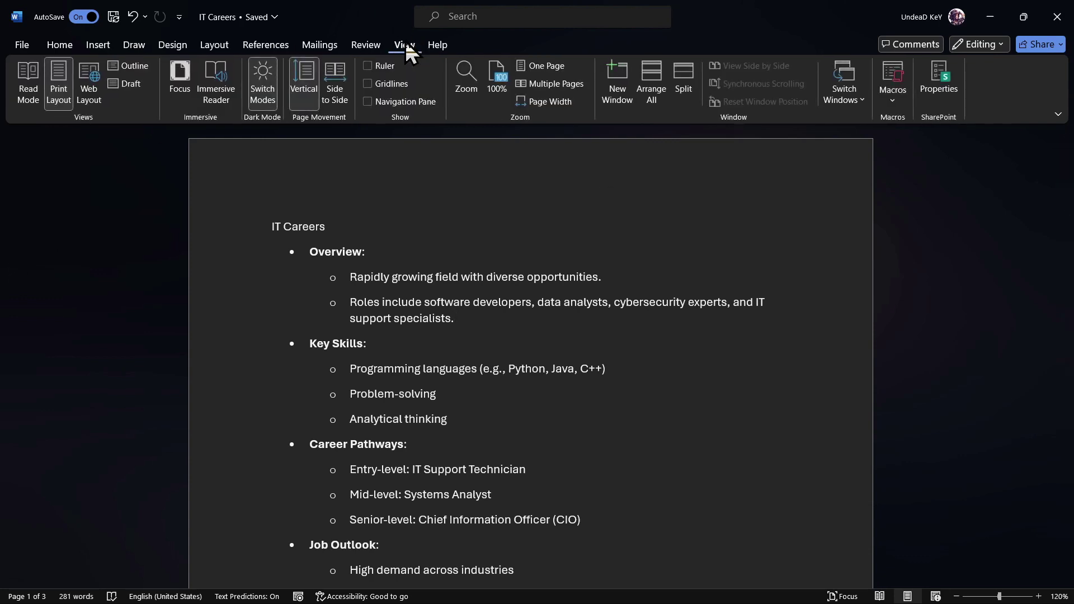
# Step: In Outline view, select the IT, Engineering, Medical, Language and Law Careers titles
pyautogui.click(135, 65)
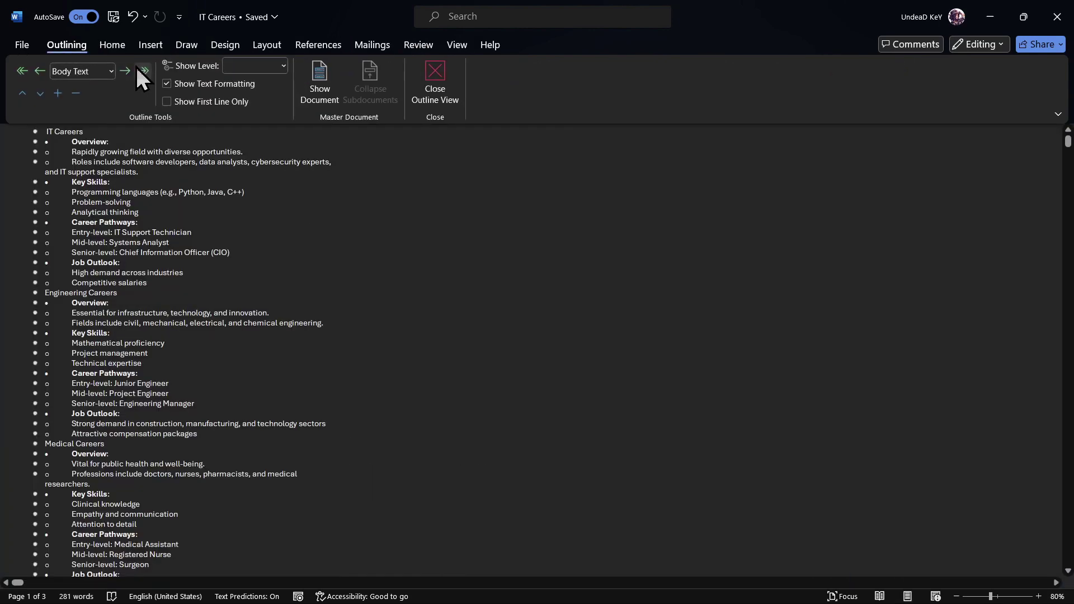
pyautogui.scroll(2, 140, 219)
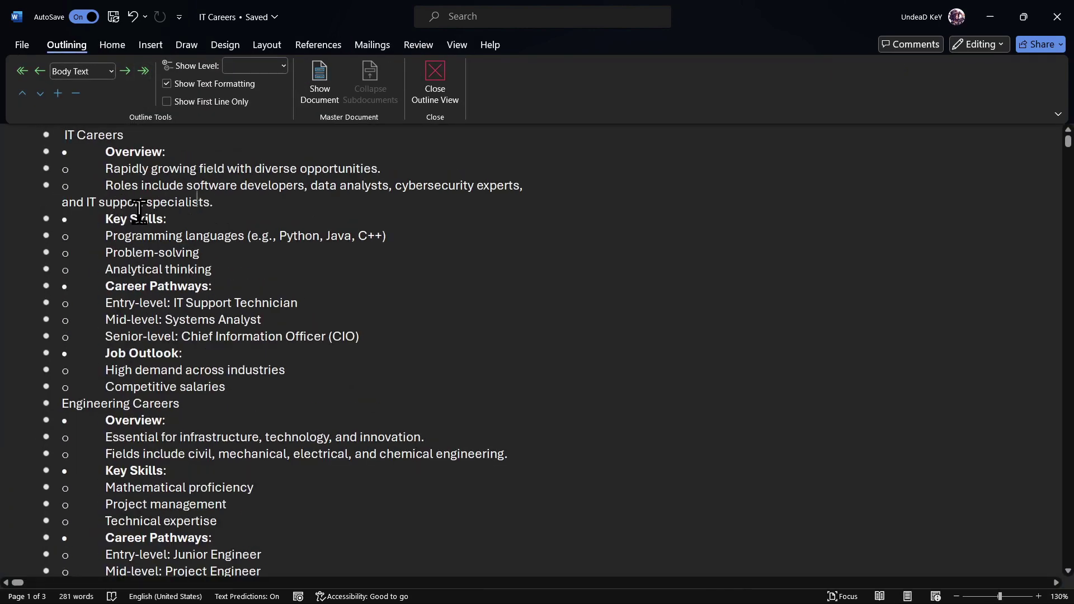
pyautogui.scroll(2, 91, 137)
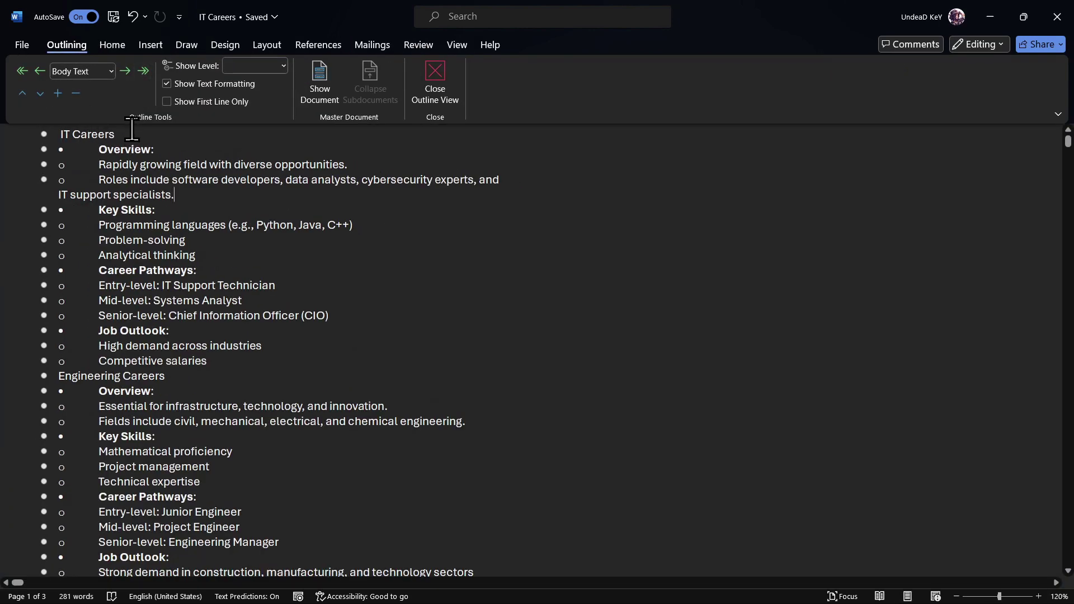
pyautogui.moveTo(125, 127); pyautogui.dragTo(19, 132)
pyautogui.keyDown('ctrl'); pyautogui.click(84, 180); pyautogui.keyUp('ctrl')
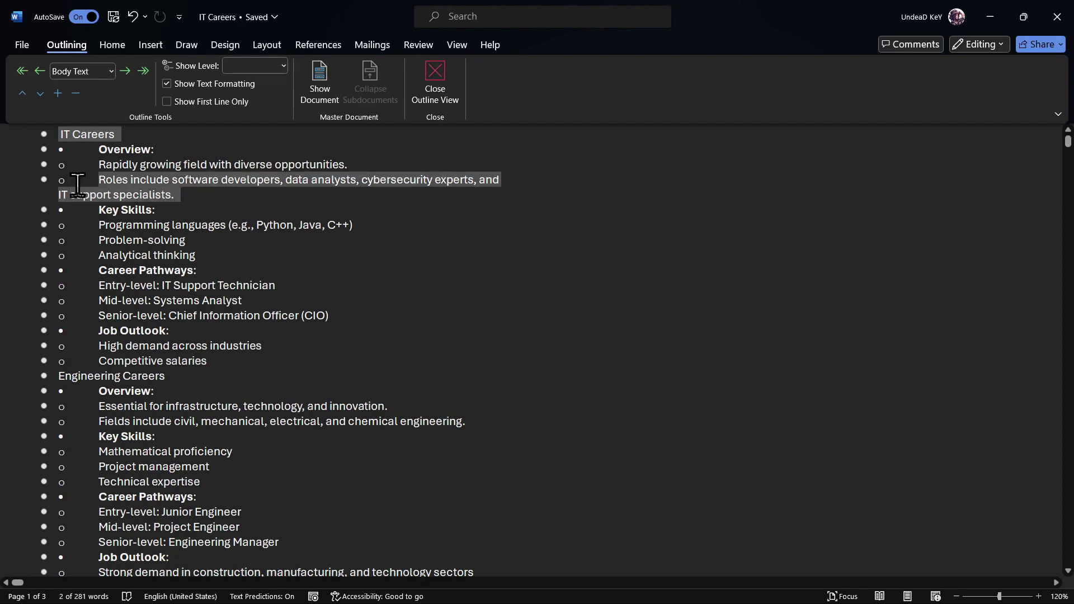
pyautogui.scroll(-1, 140, 279)
pyautogui.keyDown('ctrl'); pyautogui.click(163, 330); pyautogui.keyUp('ctrl')
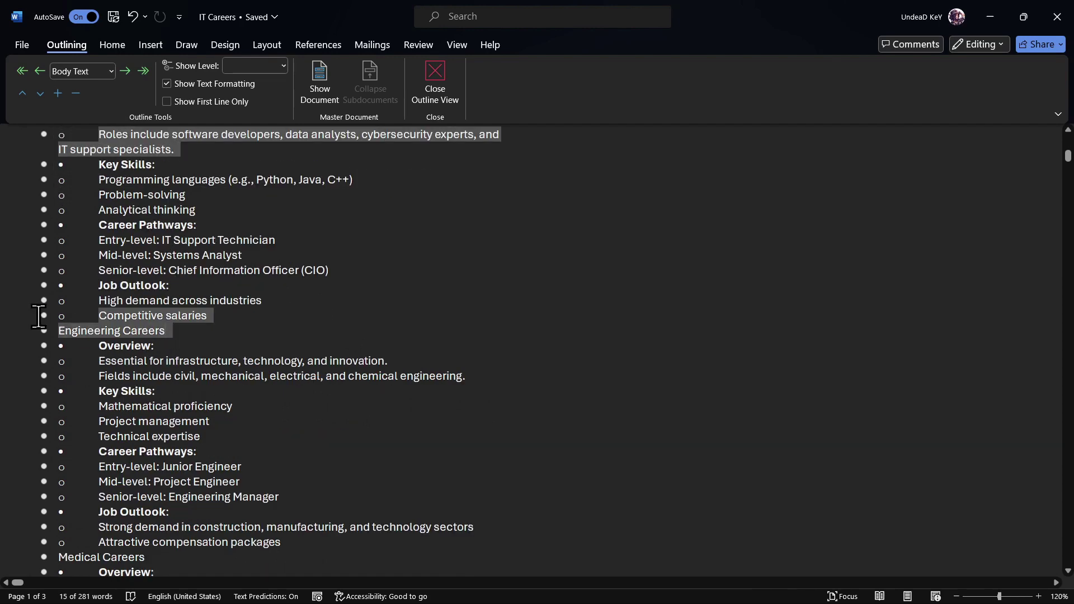
pyautogui.scroll(-3, 162, 331)
pyautogui.keyDown('ctrl'); pyautogui.click(134, 375); pyautogui.keyUp('ctrl')
pyautogui.scroll(-2, 112, 374)
pyautogui.scroll(-3, 88, 374)
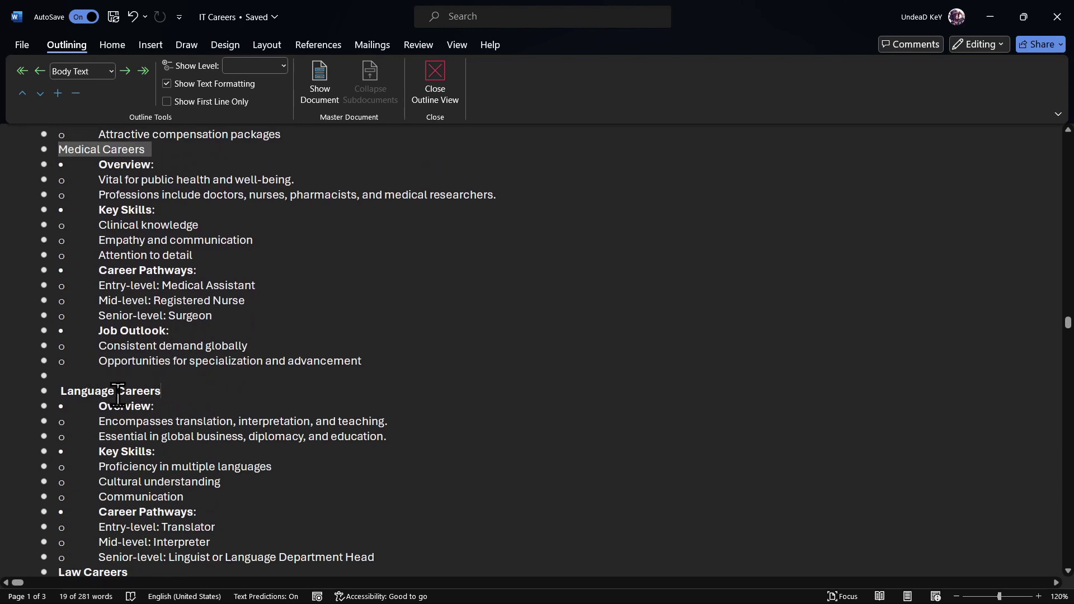
pyautogui.keyDown('ctrl'); pyautogui.click(118, 388); pyautogui.keyUp('ctrl')
pyautogui.scroll(-4, 117, 388)
pyautogui.scroll(-1, 118, 389)
pyautogui.keyDown('ctrl'); pyautogui.click(32, 342); pyautogui.keyUp('ctrl')
pyautogui.scroll(-3, 32, 341)
pyautogui.scroll(1, 177, 384)
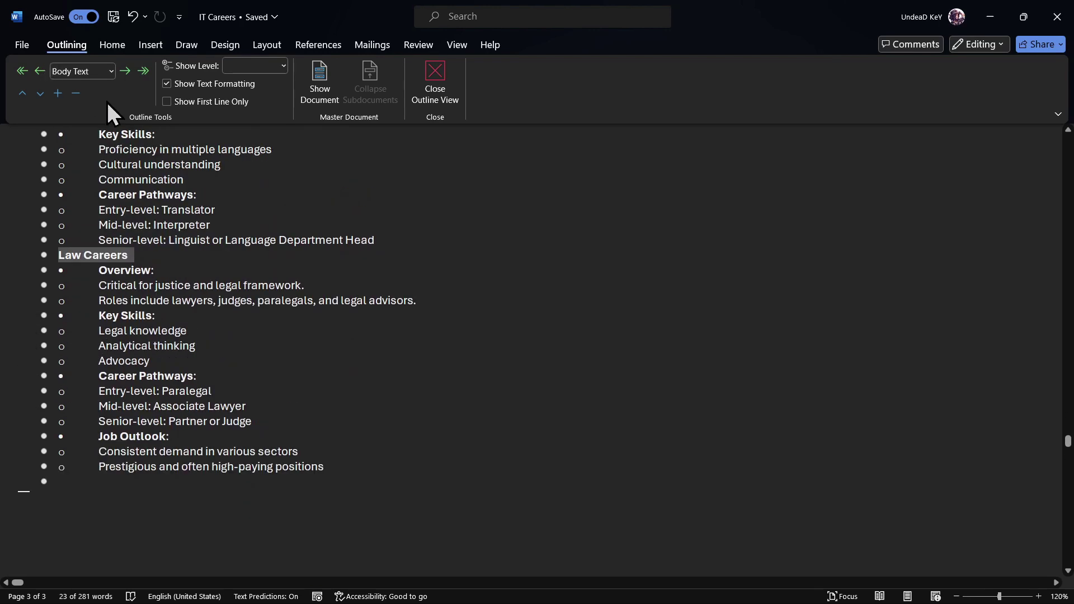
# Step: Set the selected career titles to outline Level 1
pyautogui.click(111, 71)
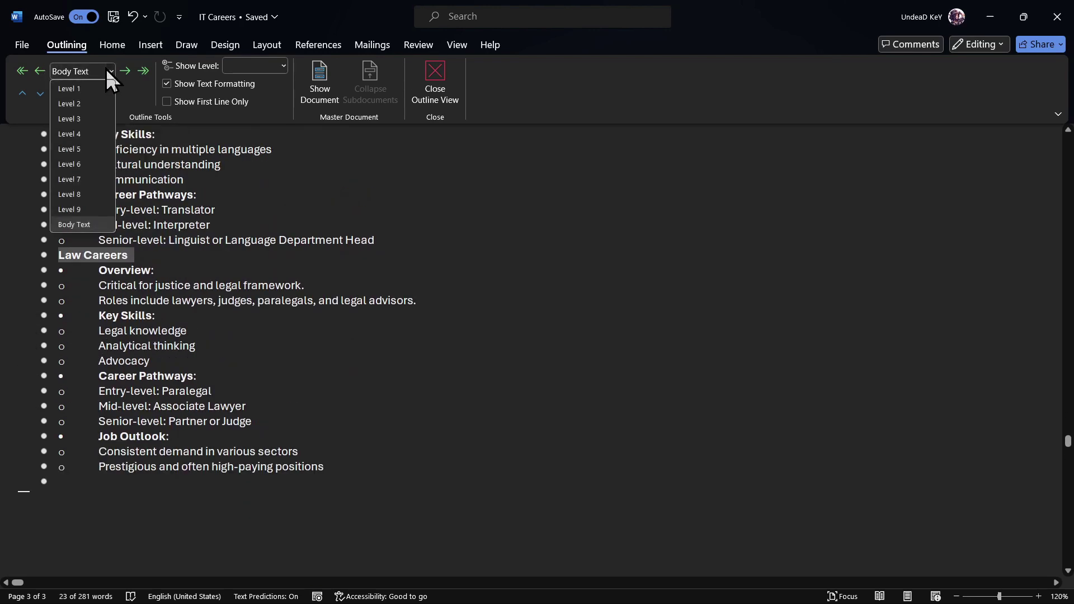
pyautogui.click(105, 88)
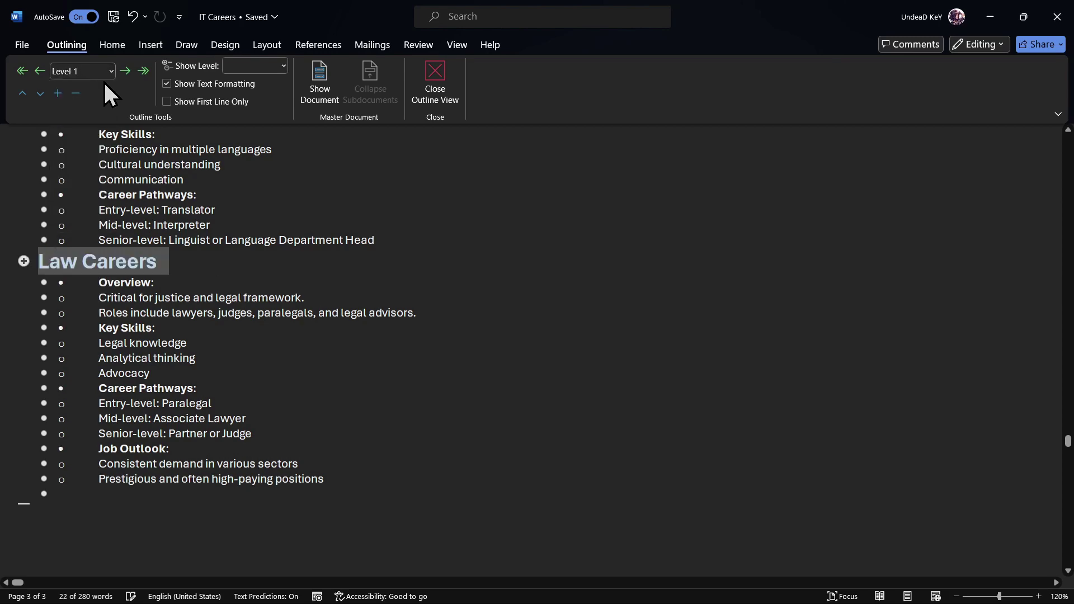
pyautogui.scroll(12, 202, 247)
pyautogui.click(226, 236)
pyautogui.scroll(6, 225, 235)
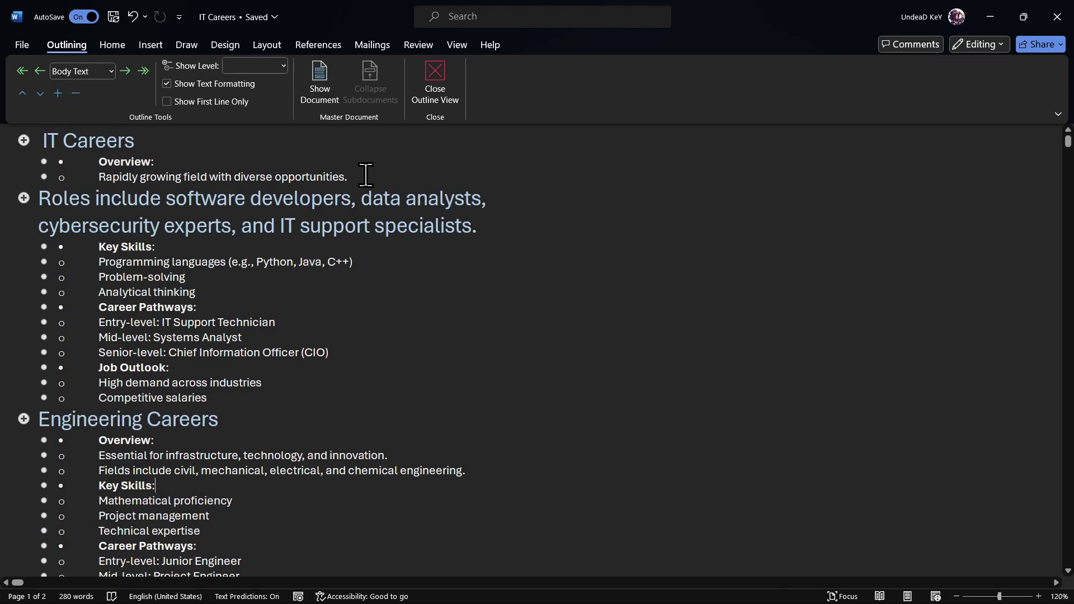
# Step: Select all detail lines under the IT, Engineering, Medical, Language and Law headings
pyautogui.moveTo(366, 175); pyautogui.dragTo(99, 159)
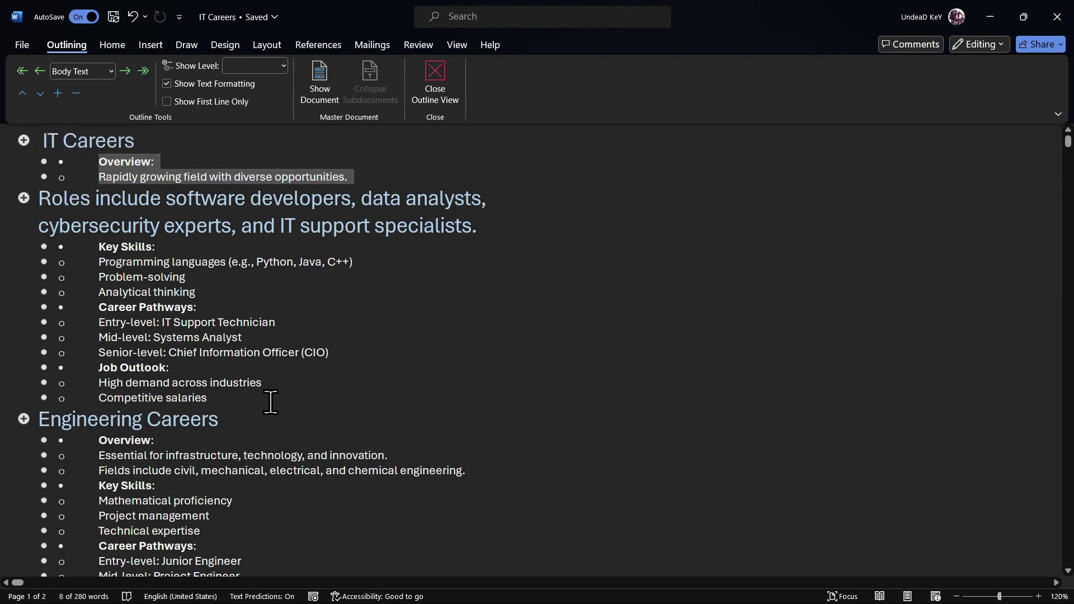
pyautogui.moveTo(271, 402); pyautogui.dragTo(34, 250)
pyautogui.scroll(-3, 221, 414)
pyautogui.moveTo(310, 453); pyautogui.dragTo(81, 273)
pyautogui.scroll(-8, 250, 420)
pyautogui.moveTo(391, 333); pyautogui.dragTo(82, 144)
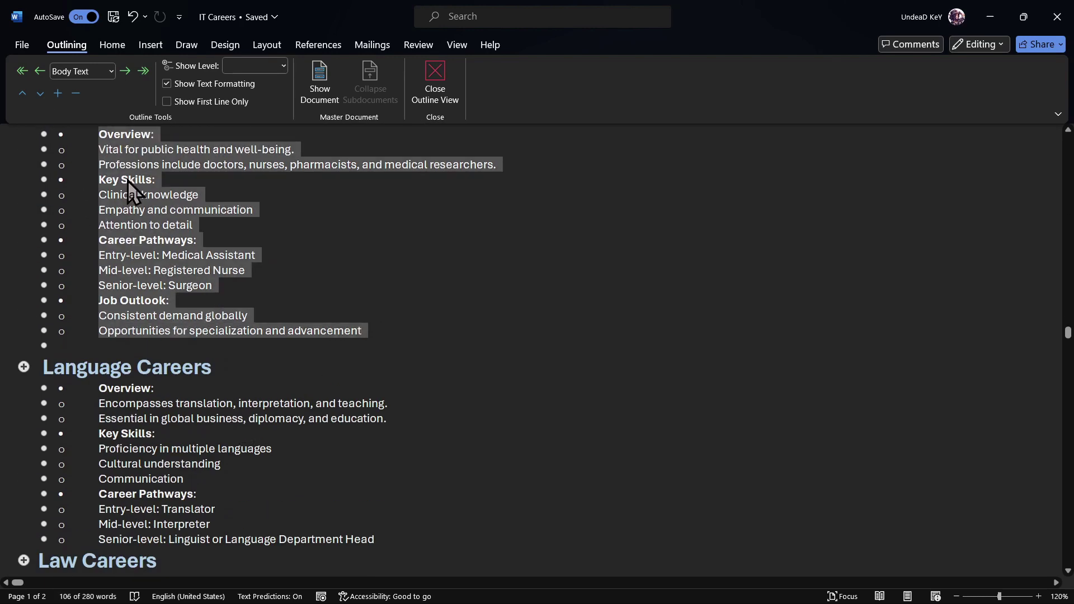
pyautogui.scroll(-4, 251, 323)
pyautogui.moveTo(412, 358); pyautogui.dragTo(48, 208)
pyautogui.scroll(-3, 328, 463)
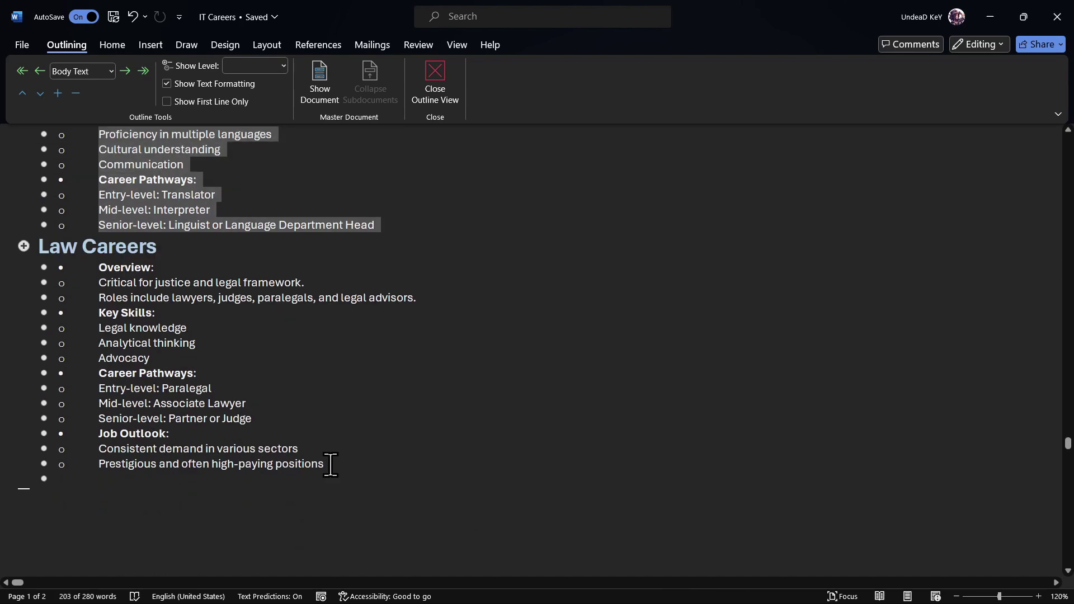
pyautogui.moveTo(329, 454); pyautogui.dragTo(78, 267)
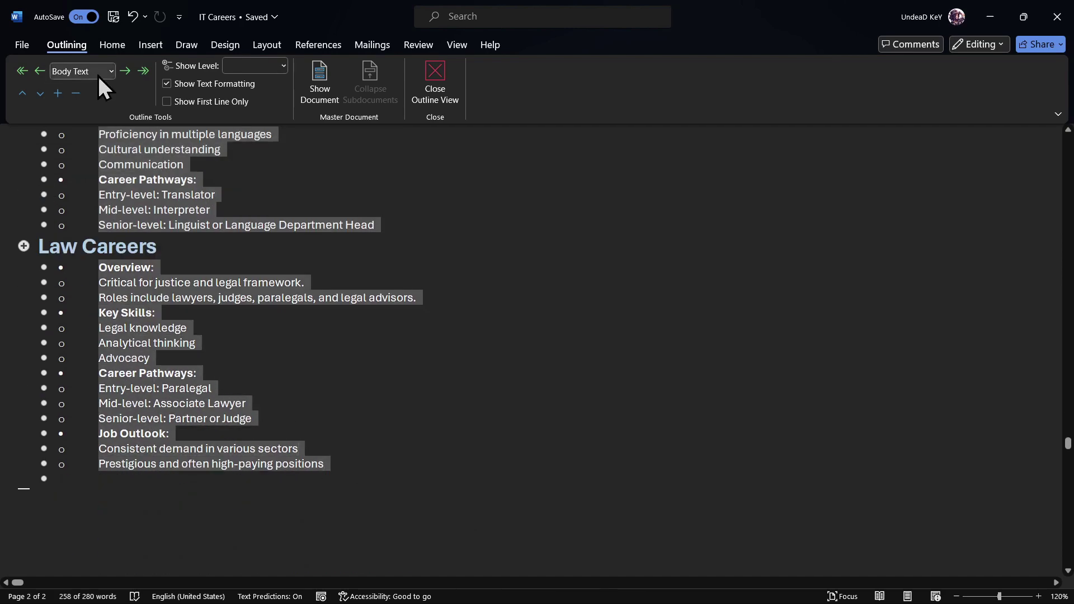
# Step: Set the selected detail lines to Level 2 and close Outline view
pyautogui.click(98, 75)
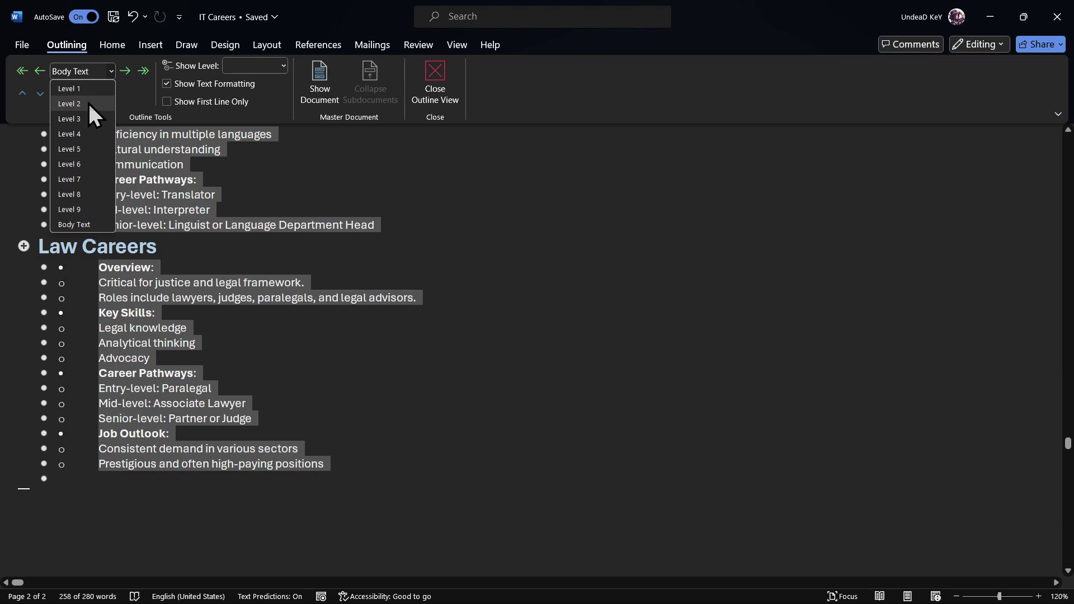
pyautogui.click(89, 103)
pyautogui.scroll(-4, 88, 103)
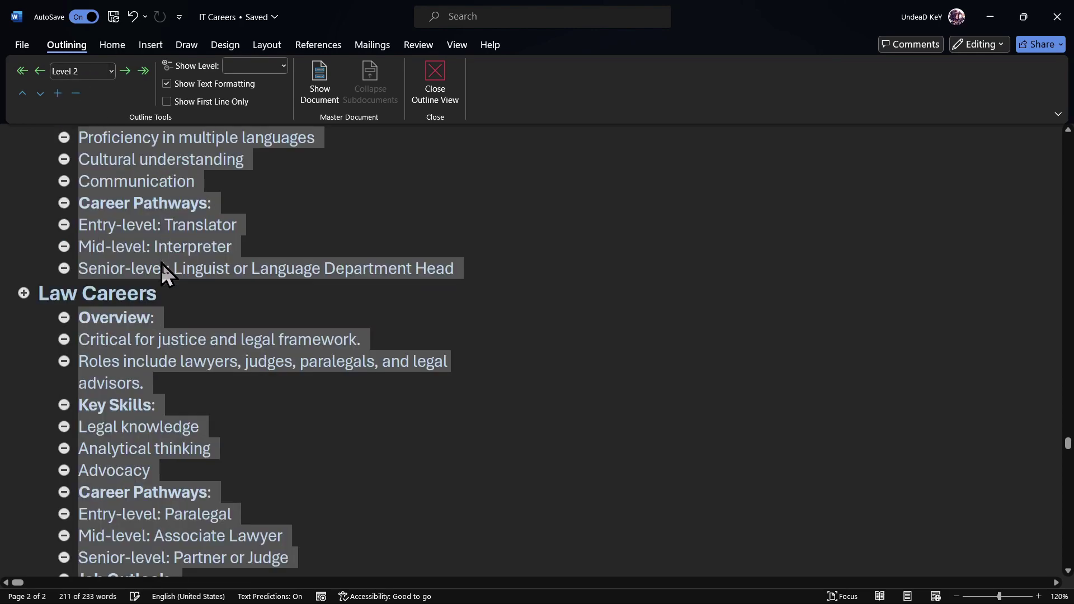
pyautogui.click(435, 80)
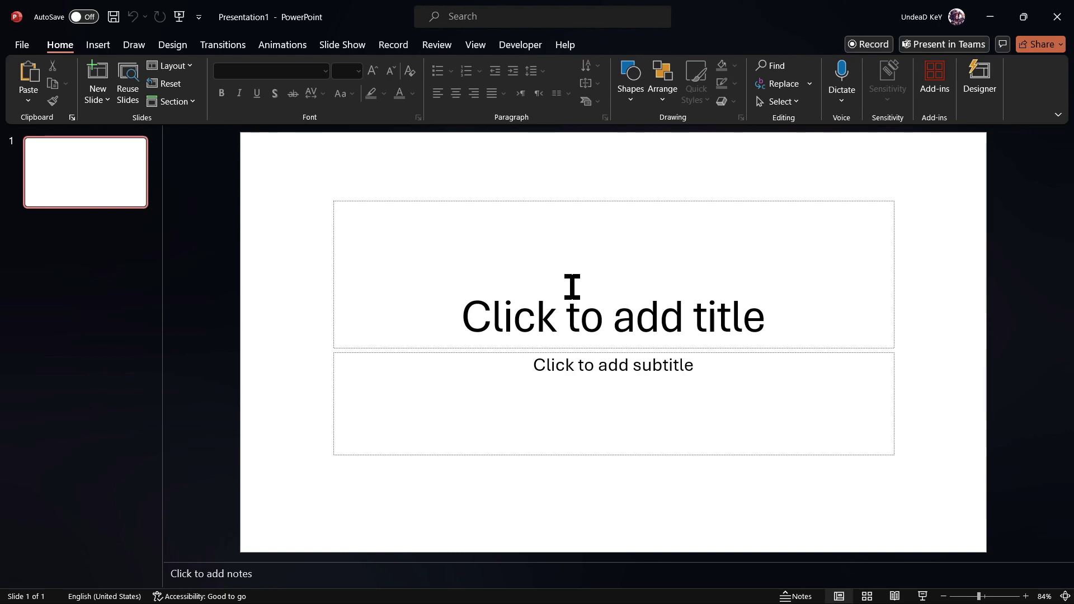
# Step: Choose Slides from Outline from the New Slide menu
pyautogui.click(102, 101)
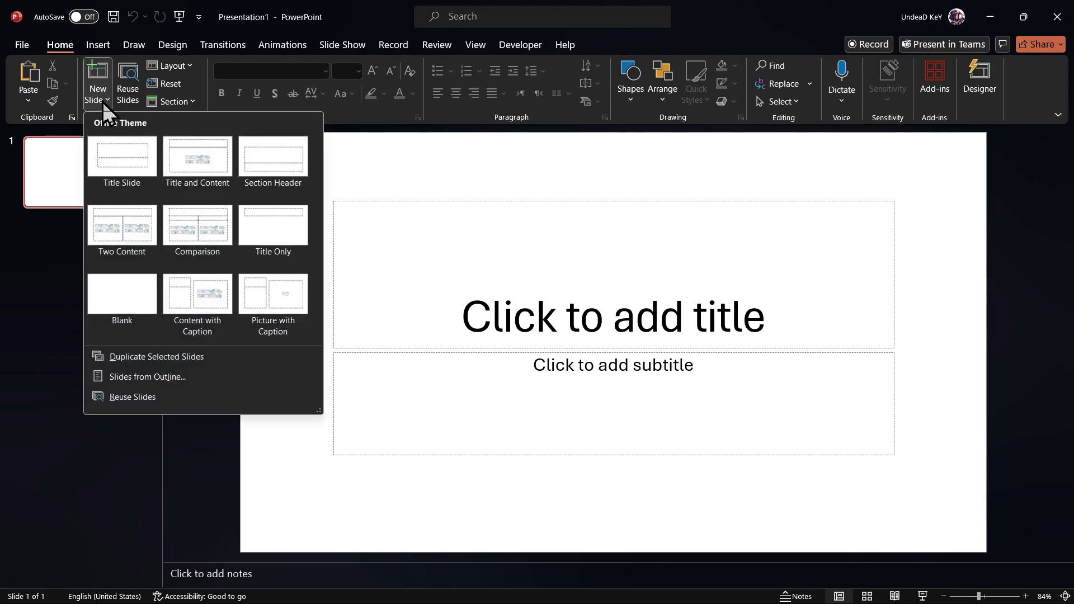
pyautogui.click(182, 378)
# Step: Insert the IT Careers Word file to build slides IT Careers through Law Careers
pyautogui.scroll(-5, 243, 168)
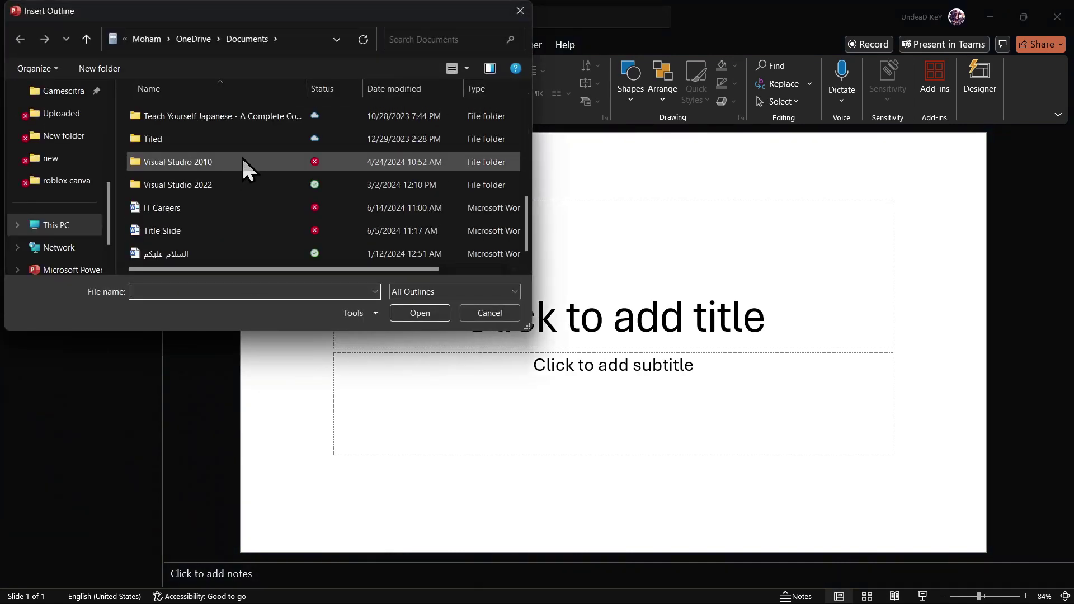
pyautogui.doubleClick(220, 211)
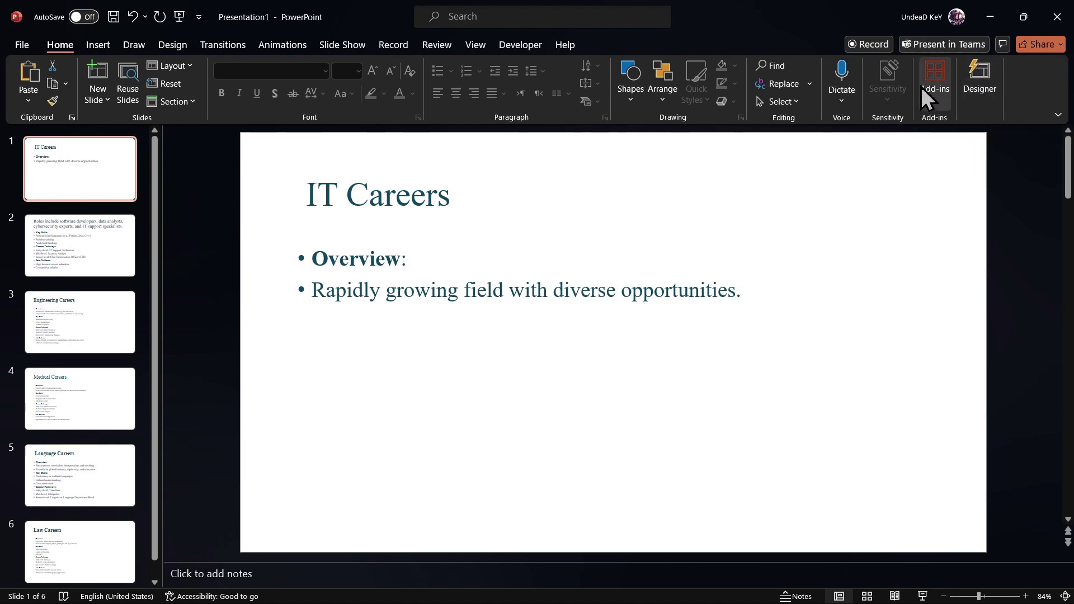
# Step: Apply Designer ideas: the third idea to slide 1, the first to slide 2, the crane photo to Engineering Careers
pyautogui.click(967, 84)
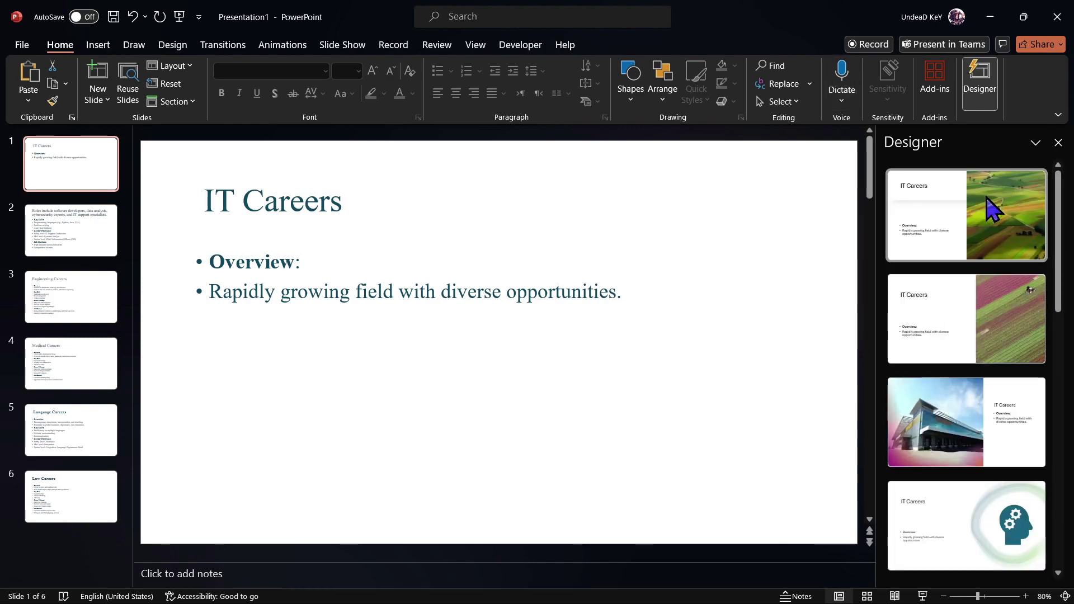
pyautogui.click(984, 412)
pyautogui.click(89, 230)
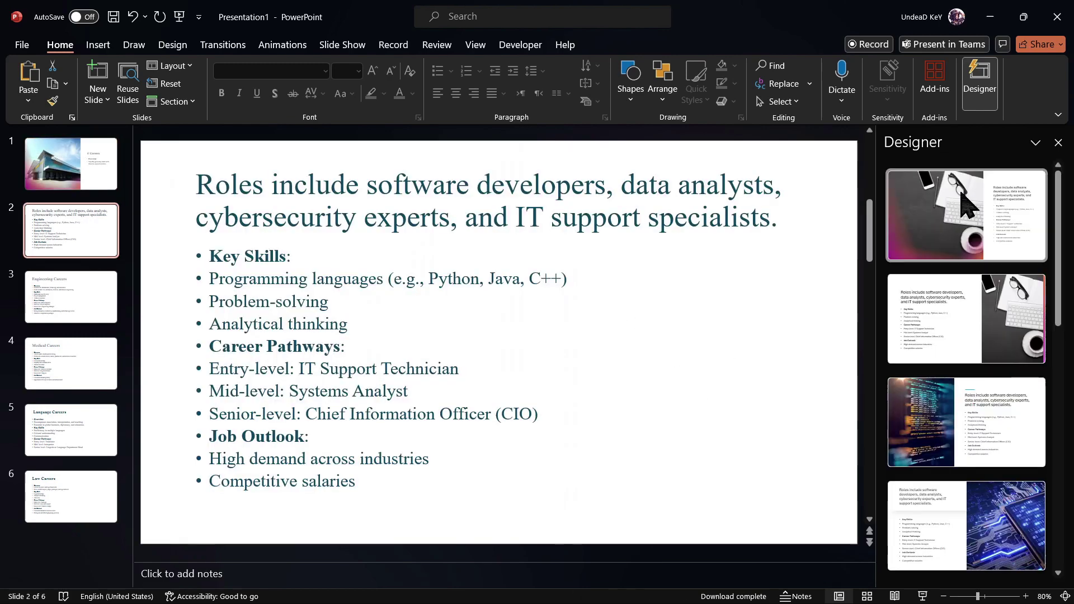
pyautogui.click(972, 199)
pyautogui.click(96, 302)
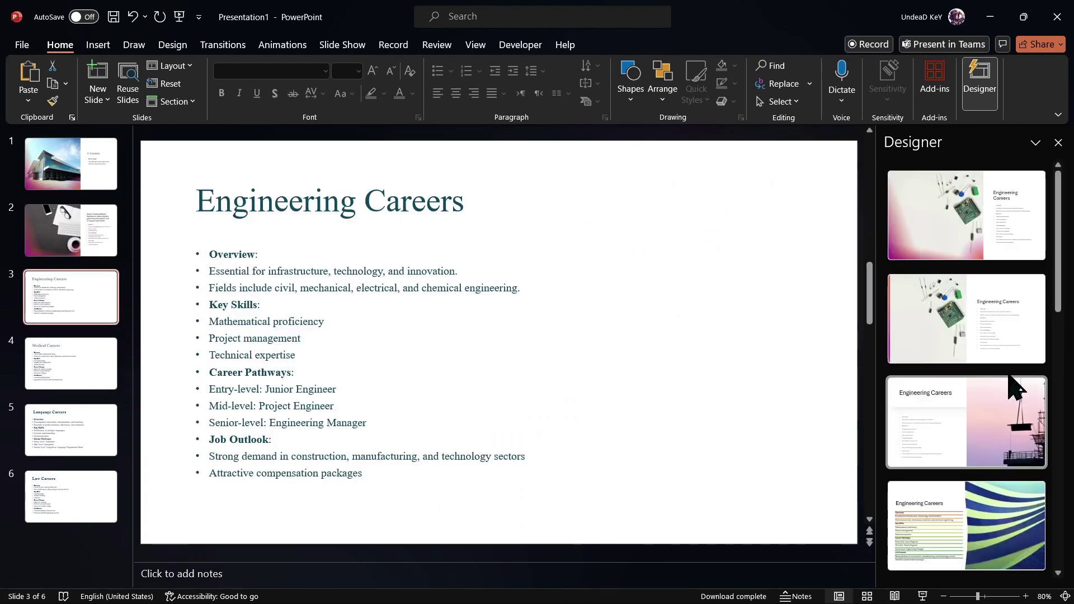
pyautogui.click(985, 423)
# Step: Give Medical Careers the first idea, Language Careers the teal boxes, and Law Careers the bookshelf photo design
pyautogui.click(72, 375)
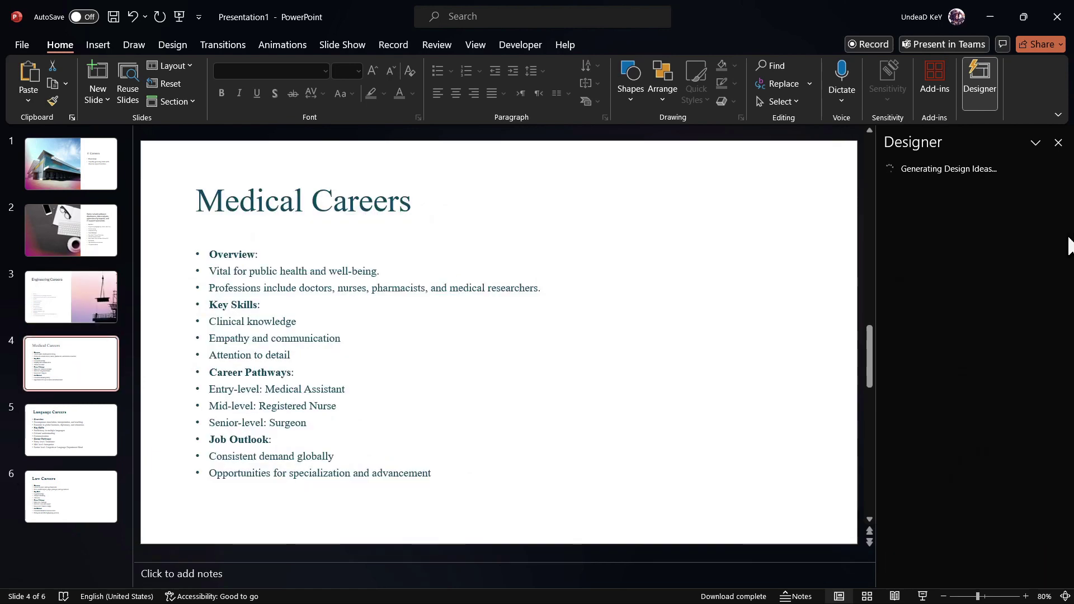
pyautogui.click(1035, 223)
pyautogui.click(54, 442)
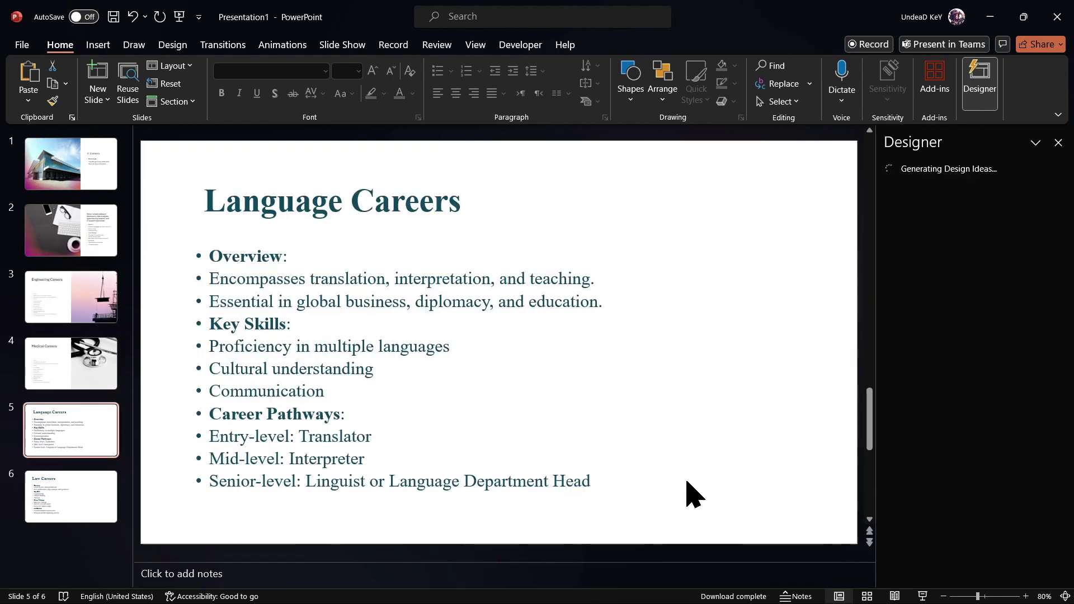
pyautogui.click(985, 319)
pyautogui.click(71, 497)
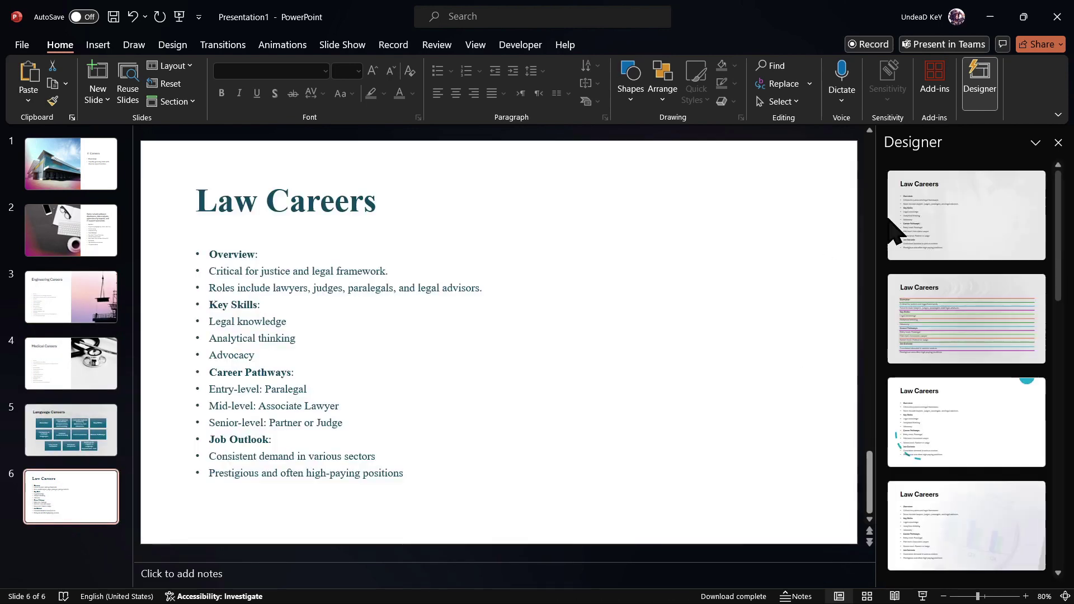
pyautogui.scroll(-3, 985, 314)
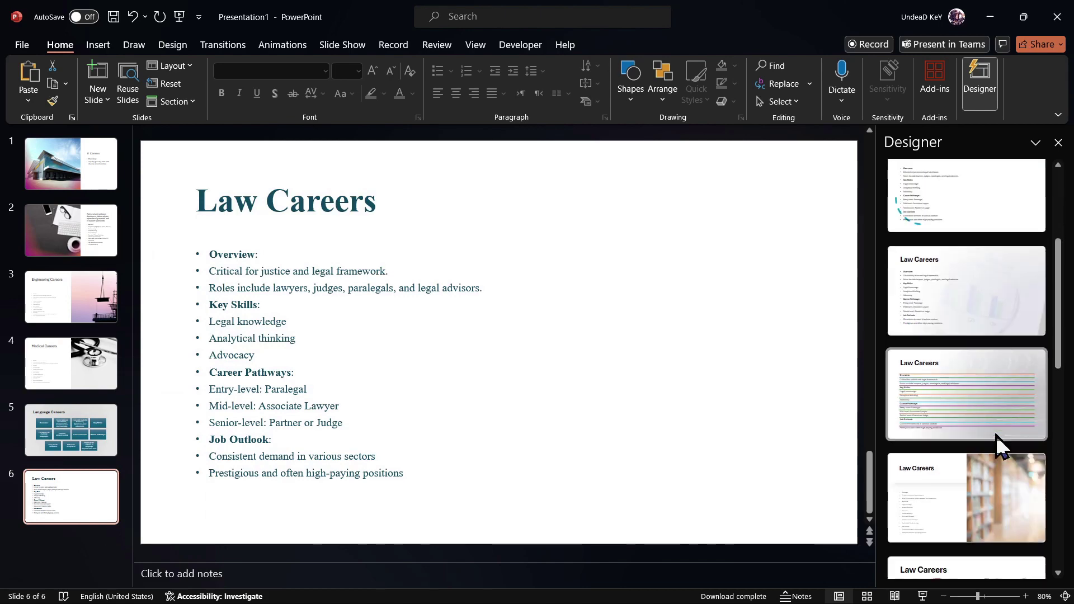
pyautogui.click(986, 507)
pyautogui.scroll(-10, 1031, 451)
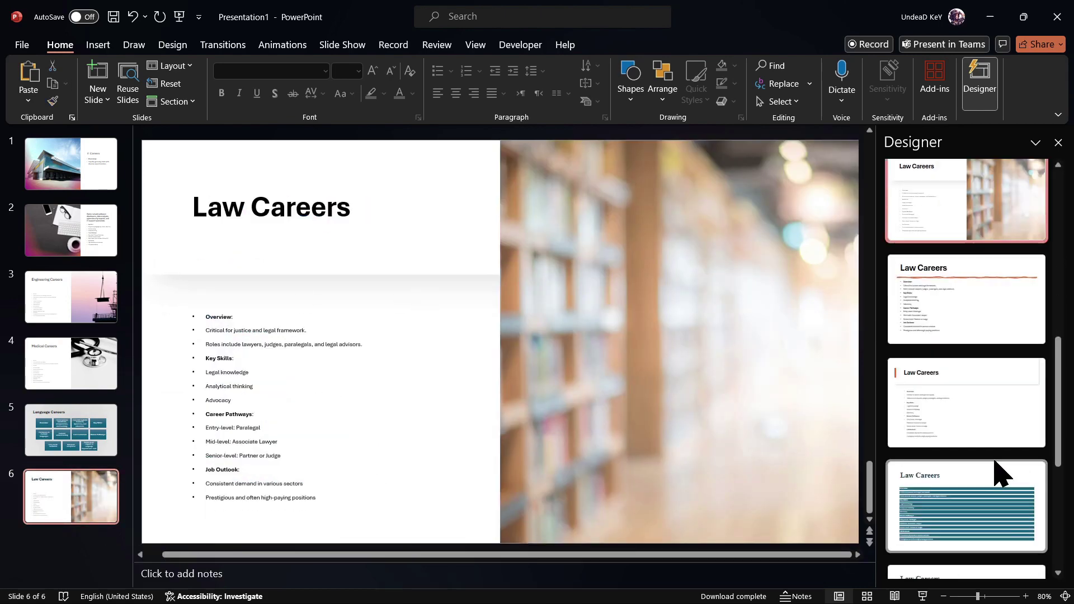
pyautogui.click(976, 563)
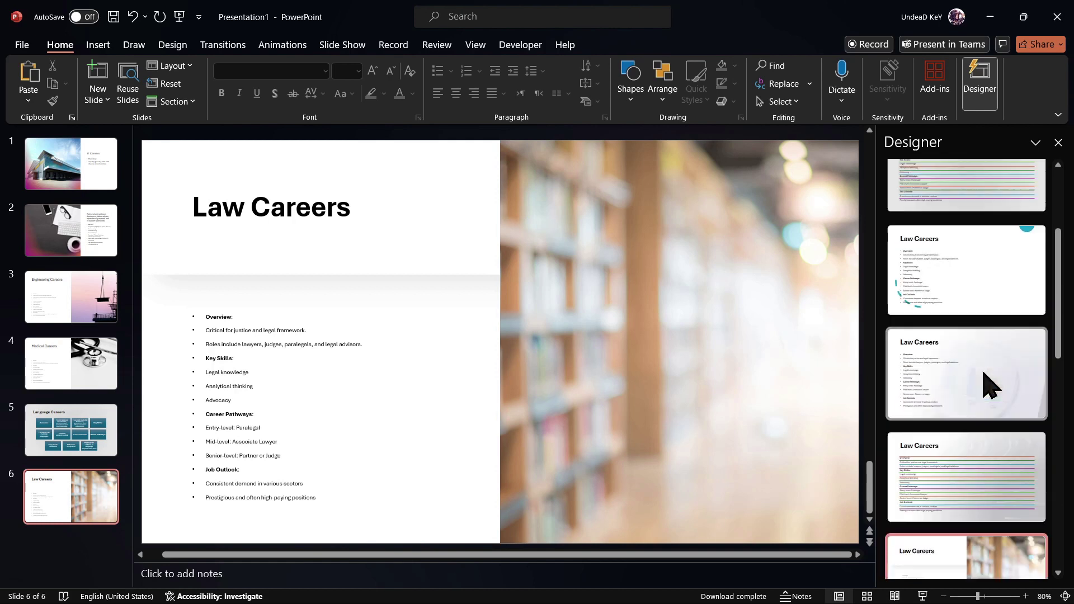